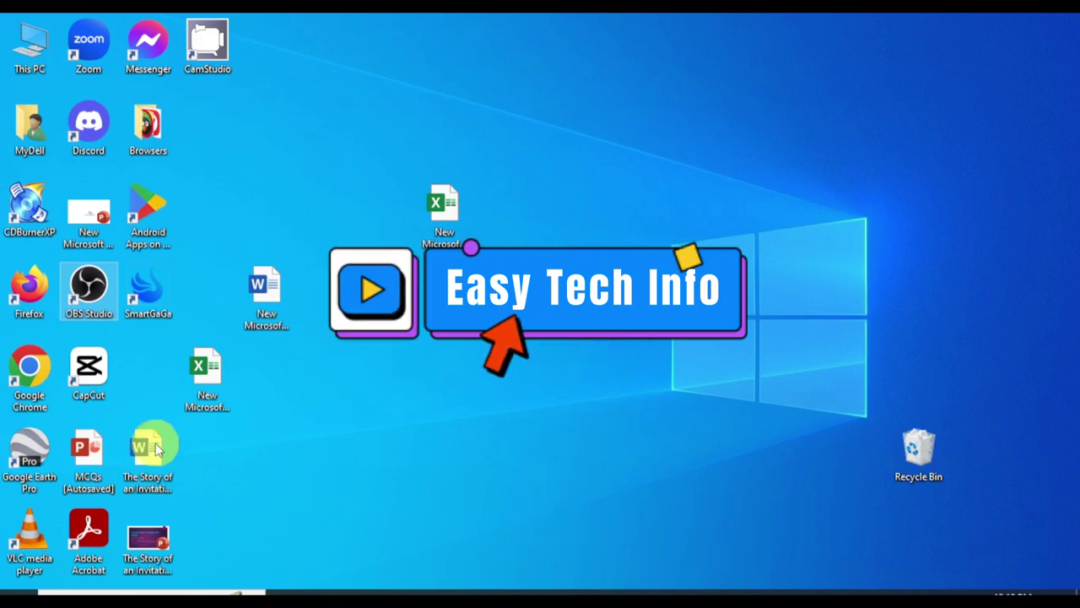
- Open Firefox and go to bandicam.com
double_click(30, 290)
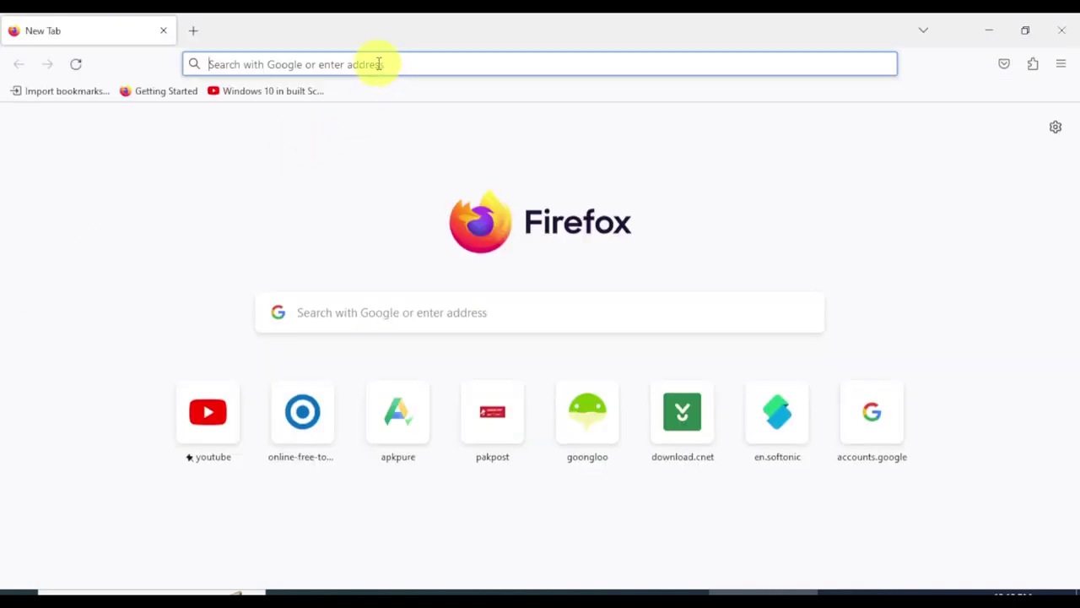
click(378, 64)
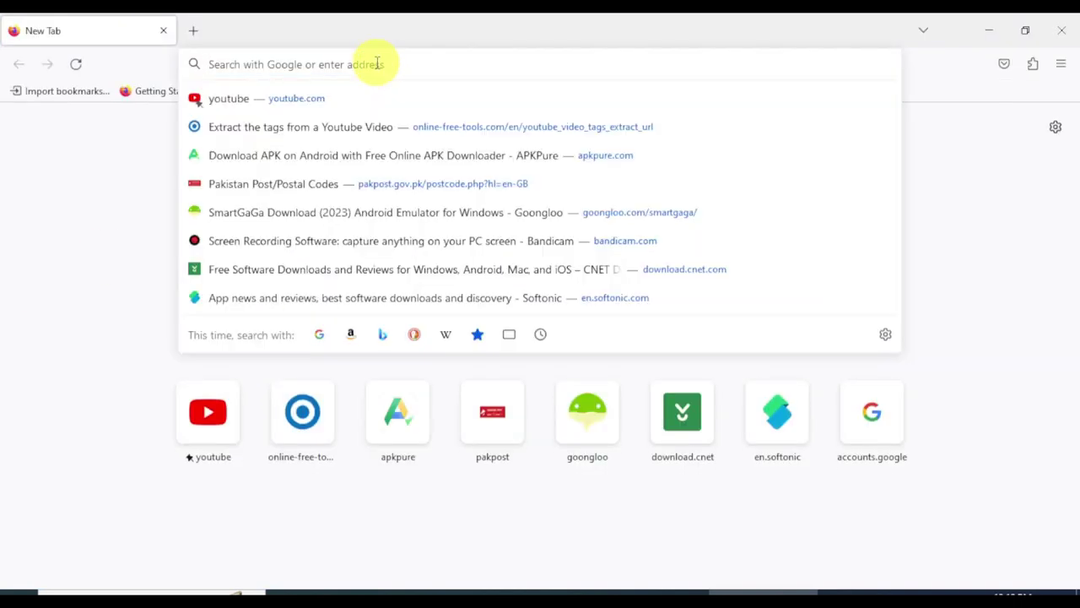
text(bandi)
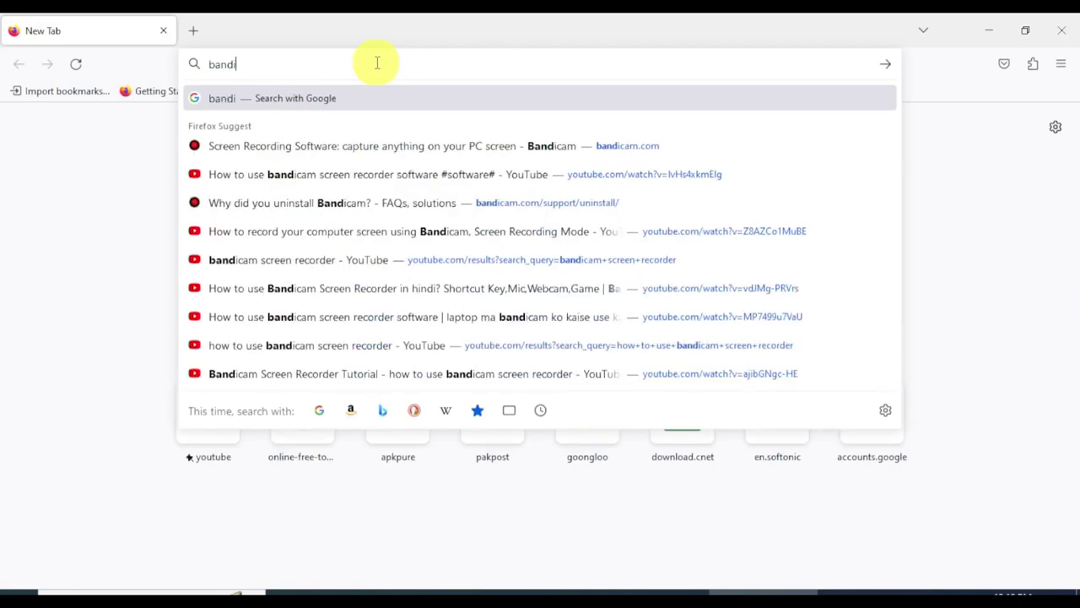
text(cam.com)
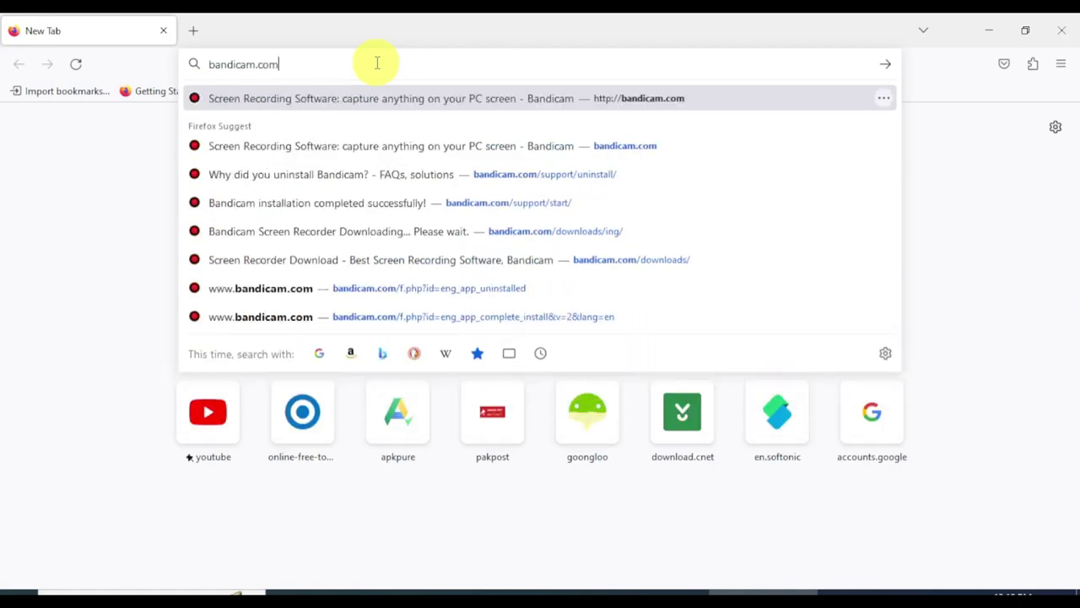
key(Return)
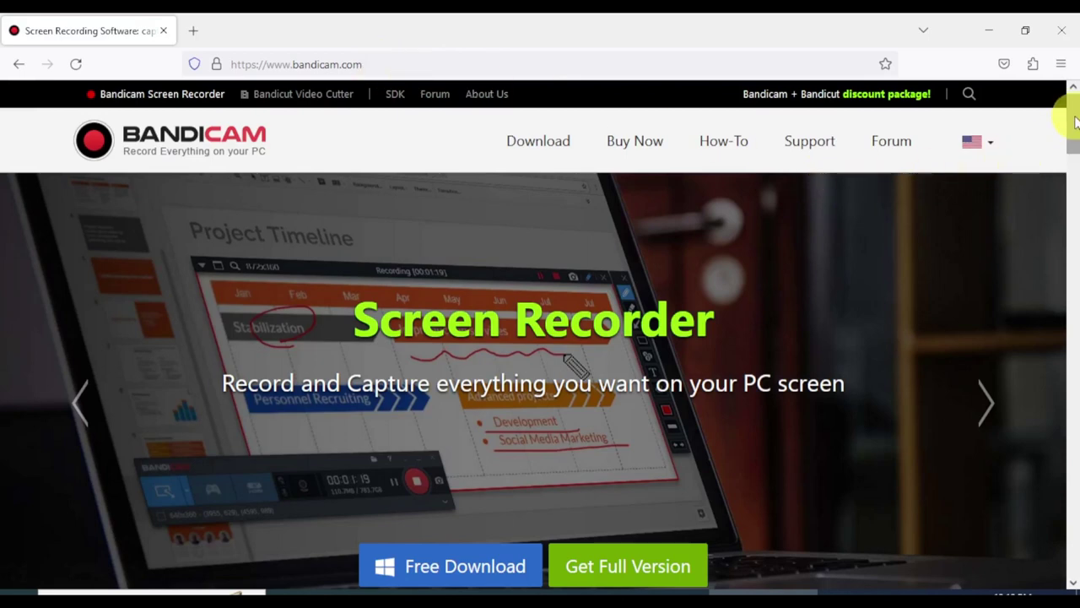
- Download the free Windows version of Bandicam from the website's download page
drag(1075, 122, 1075, 135)
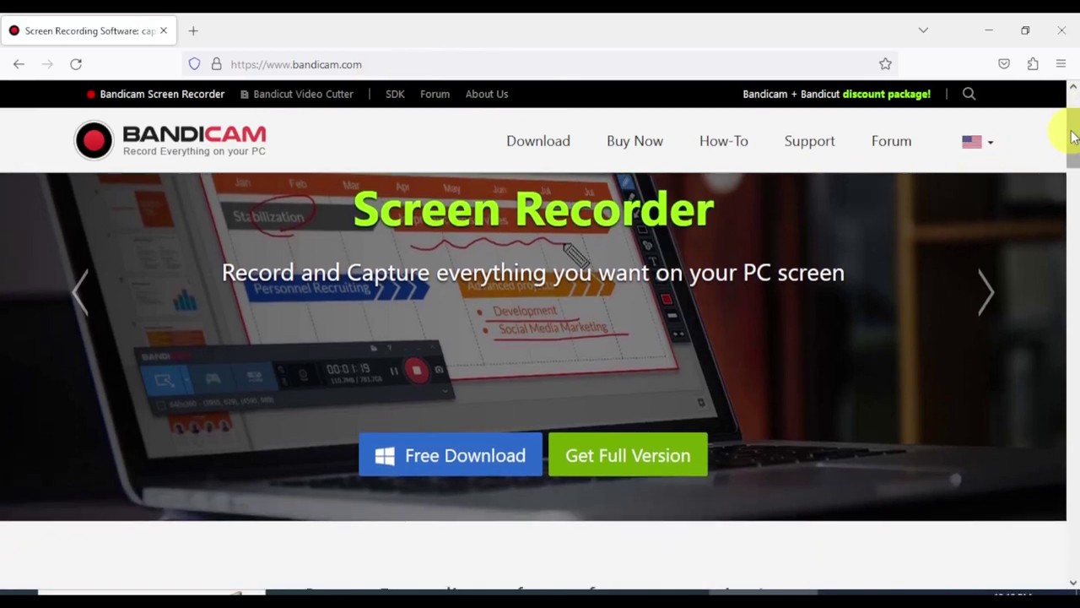
click(455, 456)
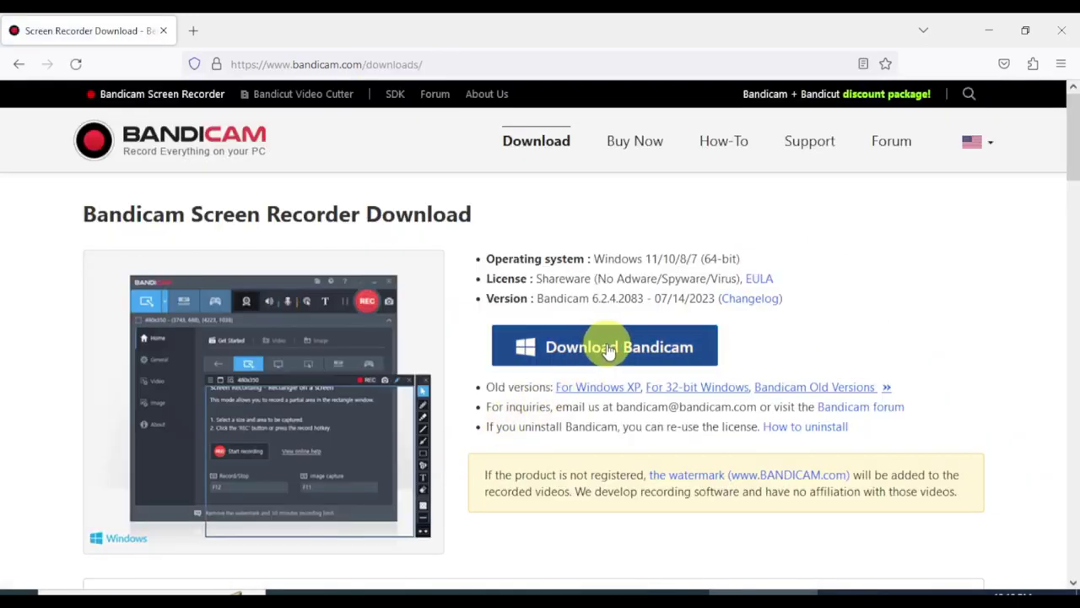
click(686, 354)
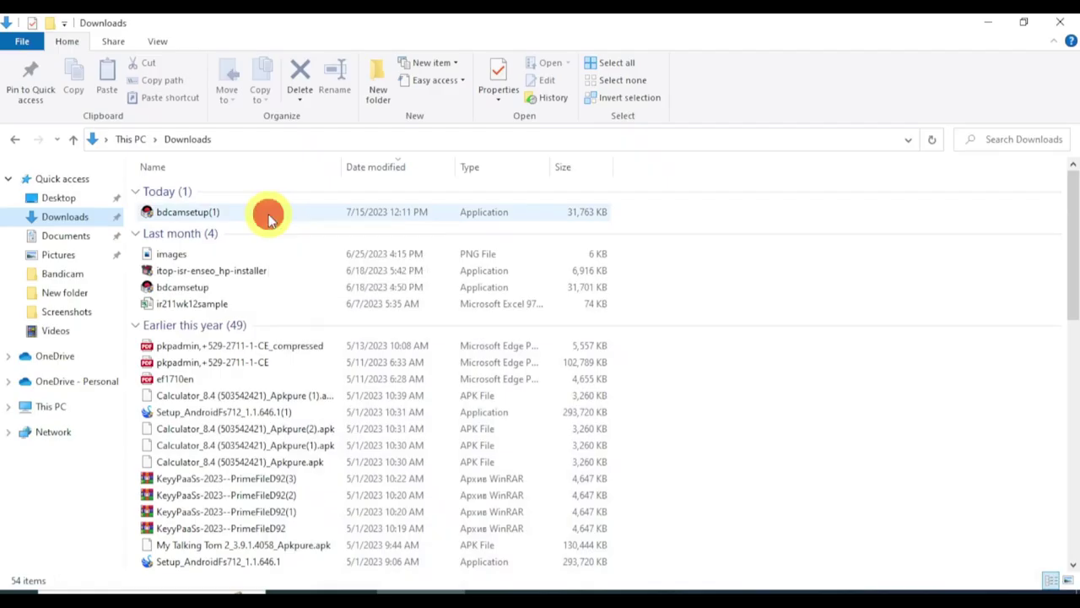
- Run the bdcamsetup(1) installer from the Downloads folder, allow the unverified app, and accept English as the installer language
double_click(270, 217)
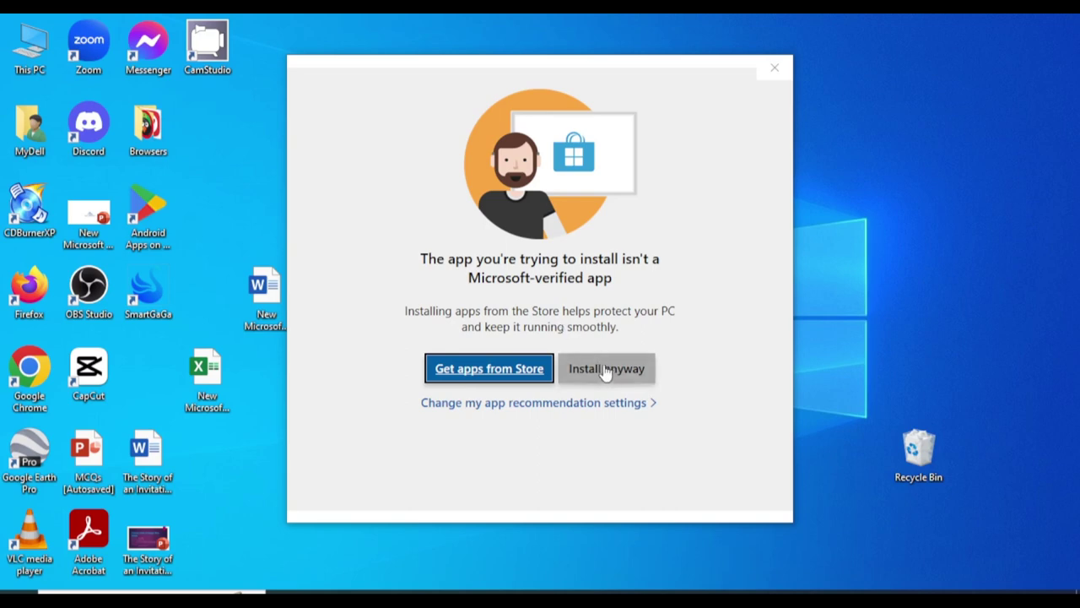
click(605, 371)
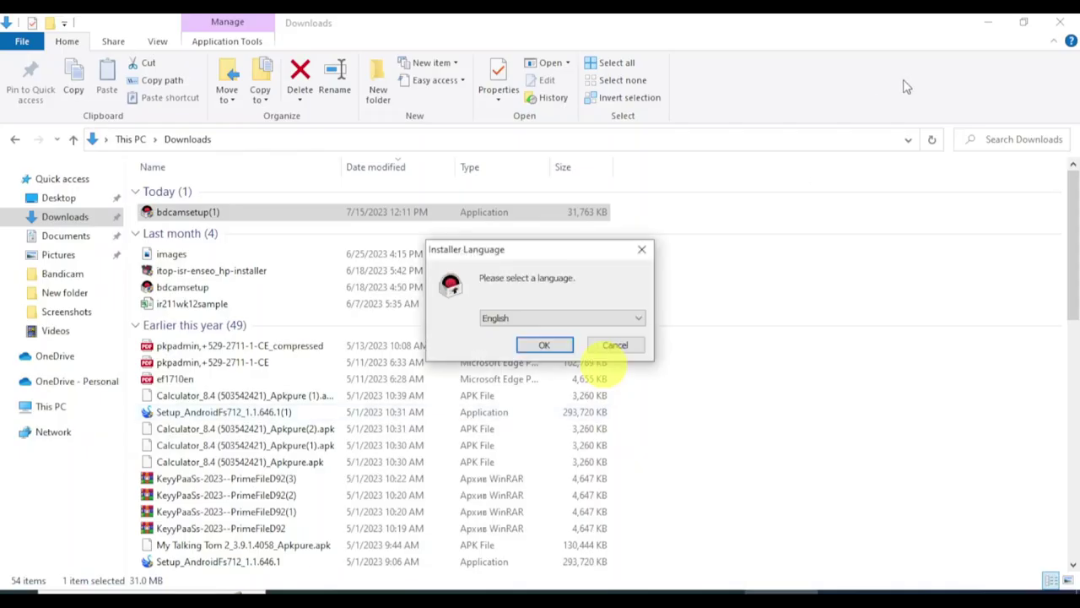
click(998, 20)
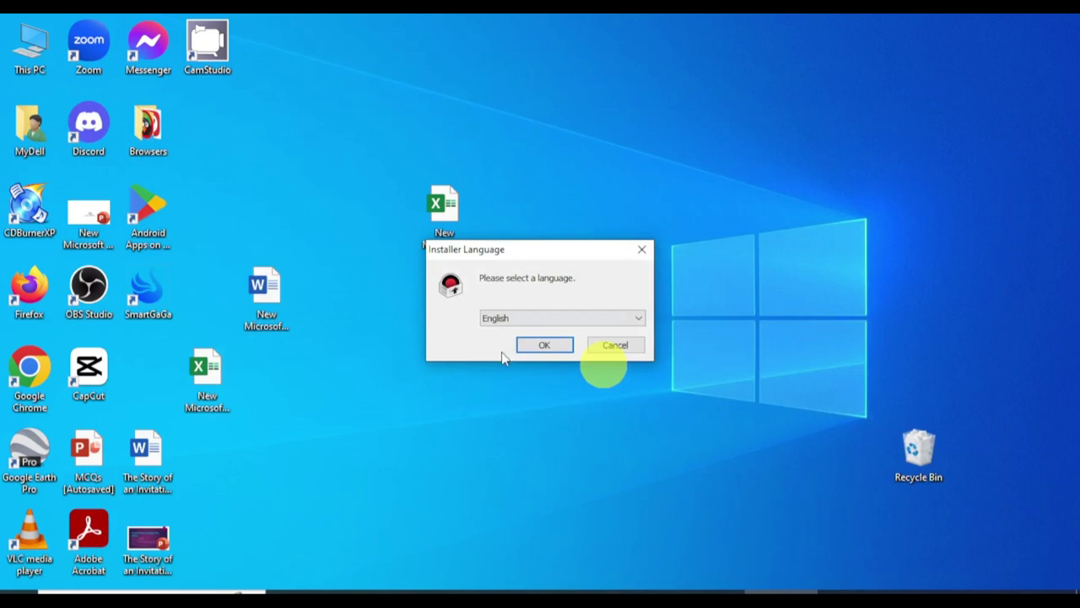
click(527, 347)
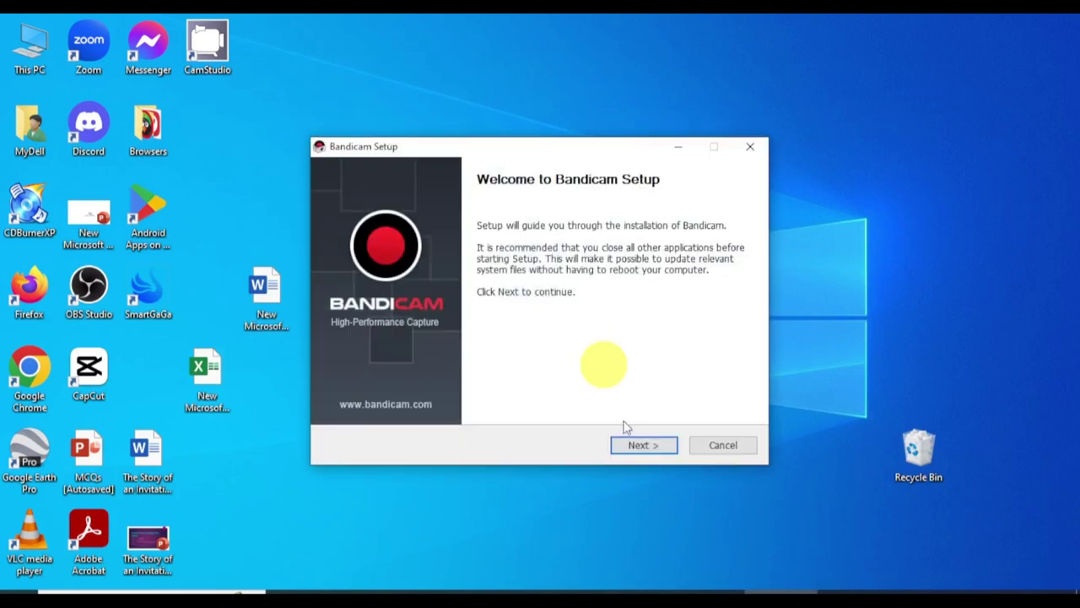
- Accept the license, install Bandicam with the General components in C:\Program Files\Bandicam, and finish setup with Run Bandicam enabled
click(642, 445)
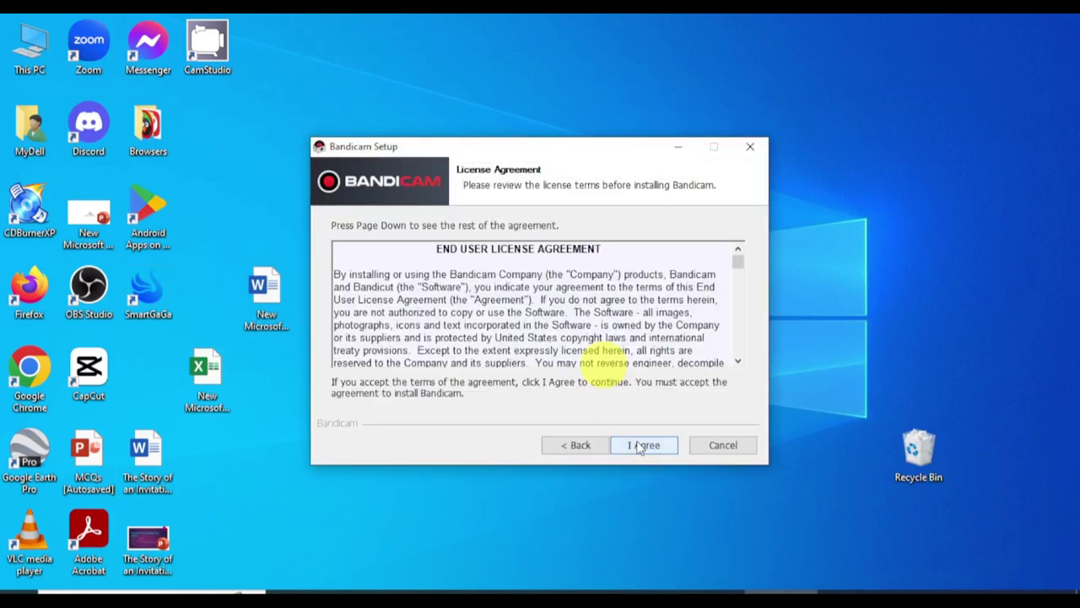
click(642, 444)
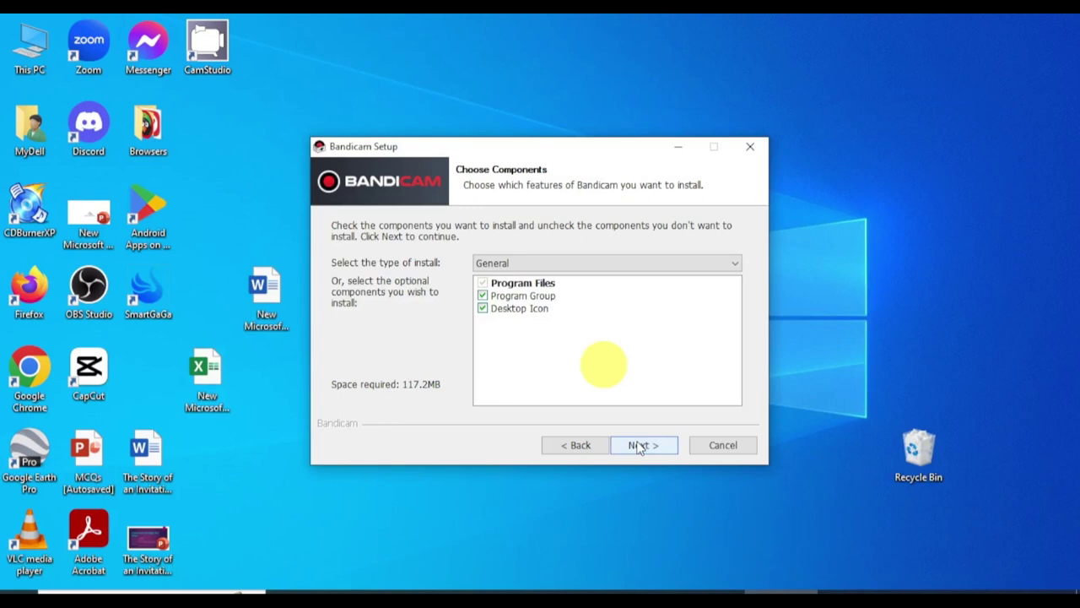
click(639, 445)
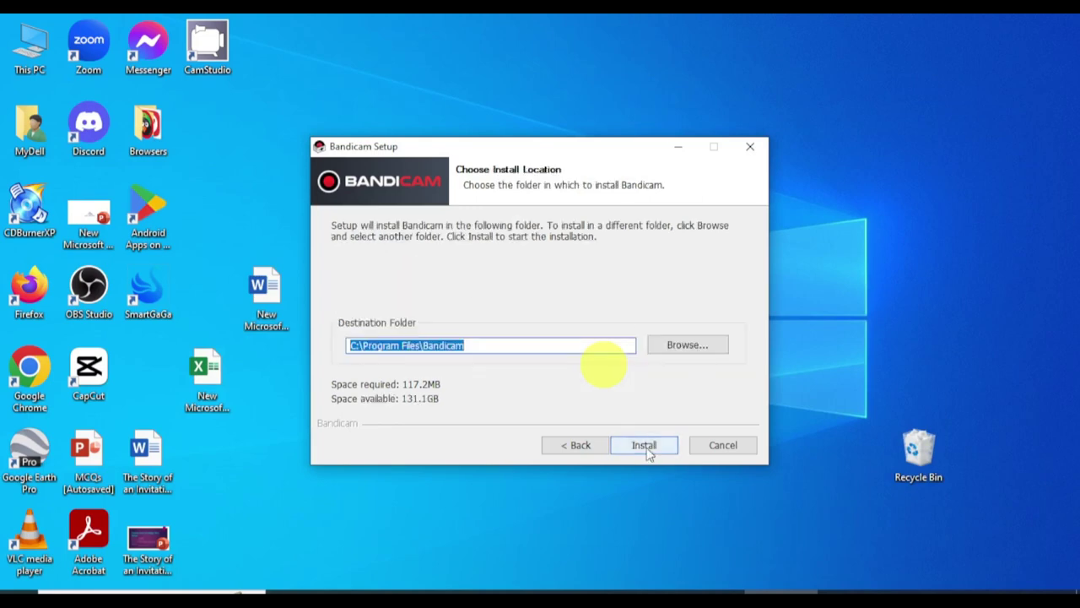
click(641, 445)
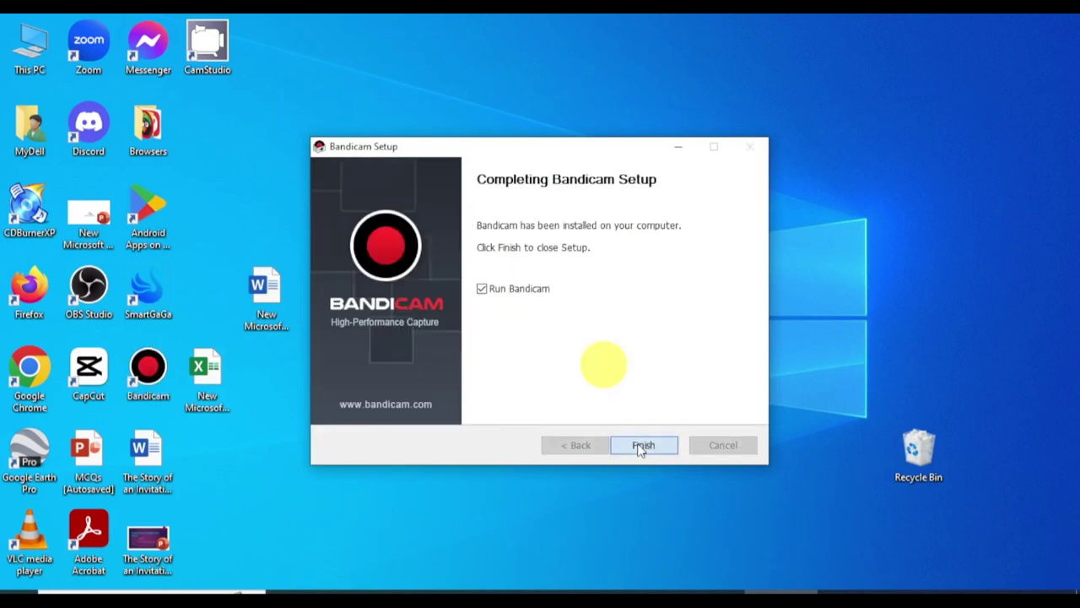
click(641, 445)
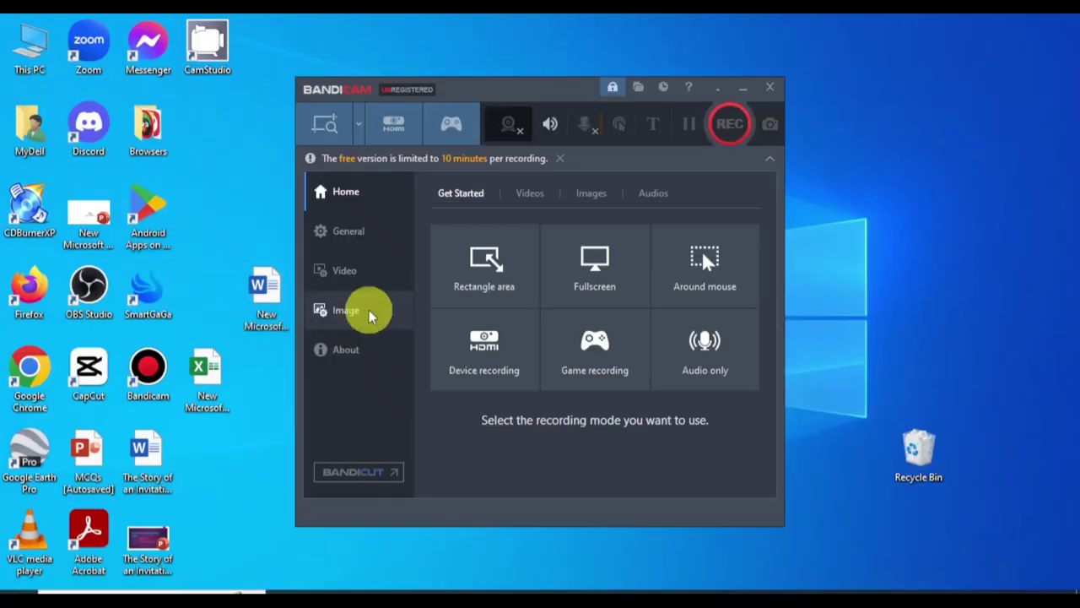
- Show the image settings and set up a 640x360 (16:9) rectangle recording area, narrowed to 629x360
click(368, 310)
click(358, 123)
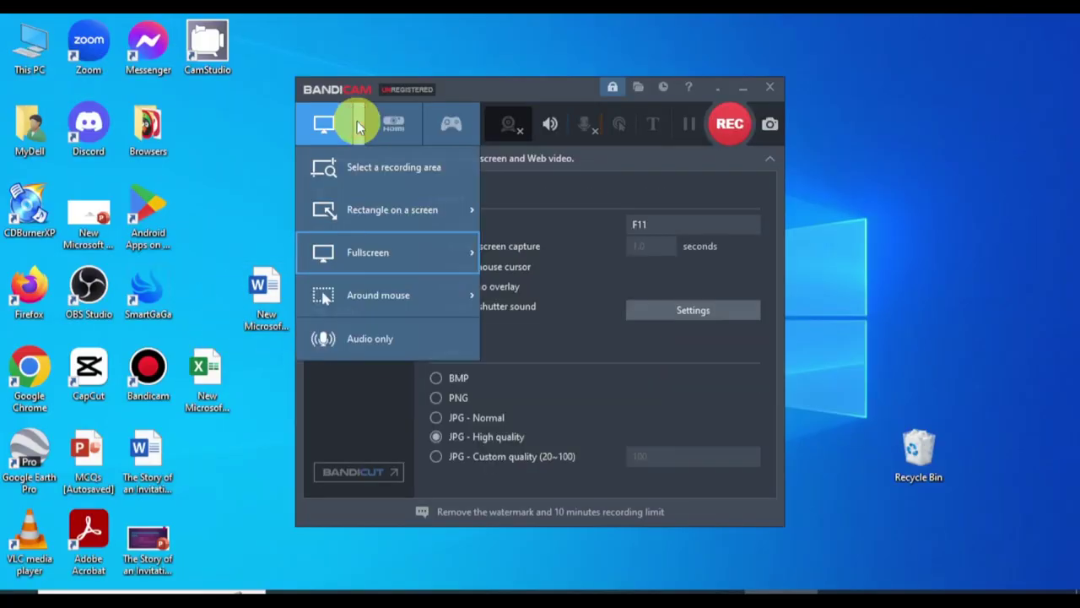
mouse_move(360, 202)
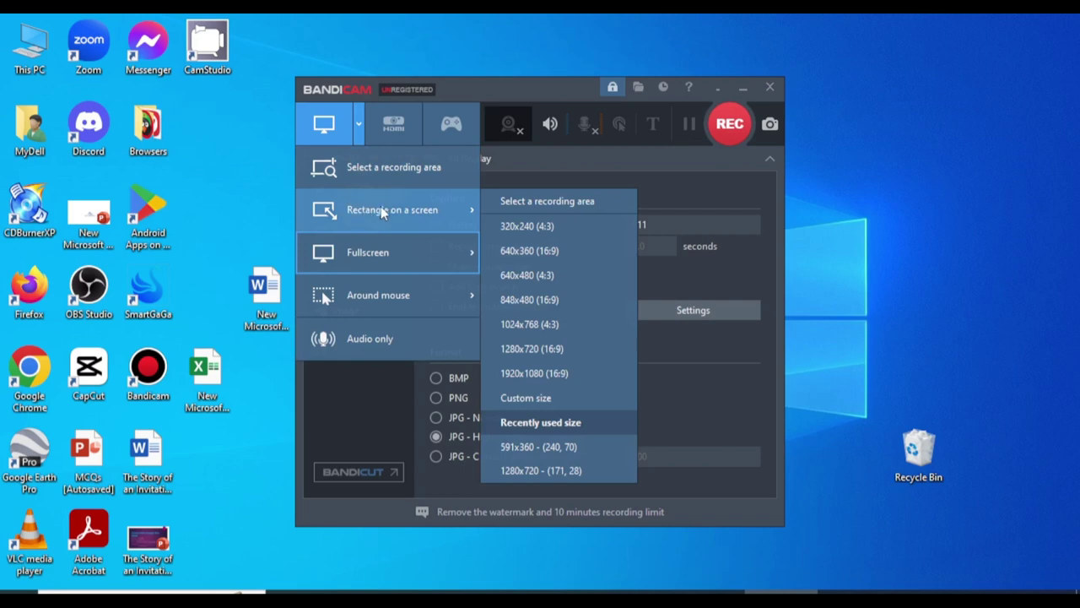
click(516, 250)
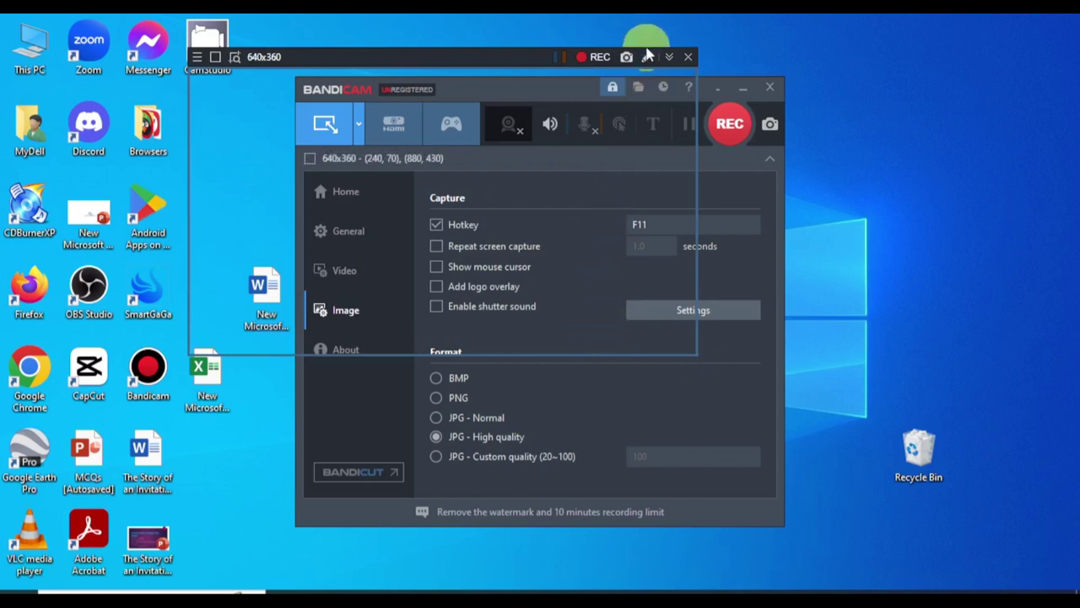
mouse_move(696, 203)
mouse_down()
mouse_move(784, 222)
mouse_move(918, 288)
mouse_move(699, 309)
mouse_up()
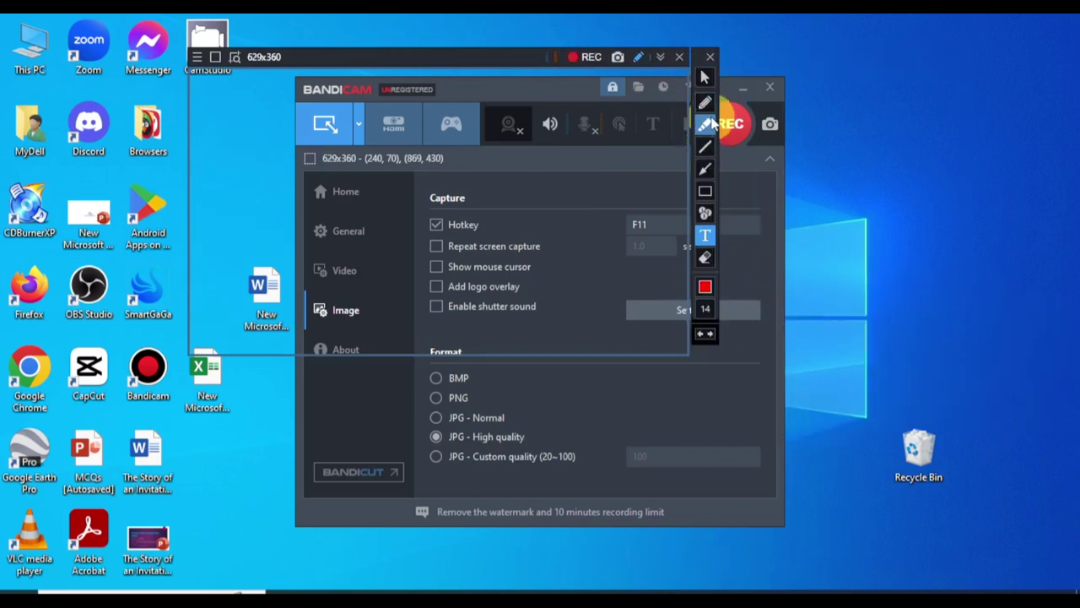
- Draw a yellow highlighter stroke and a short red line inside the recording area
click(705, 126)
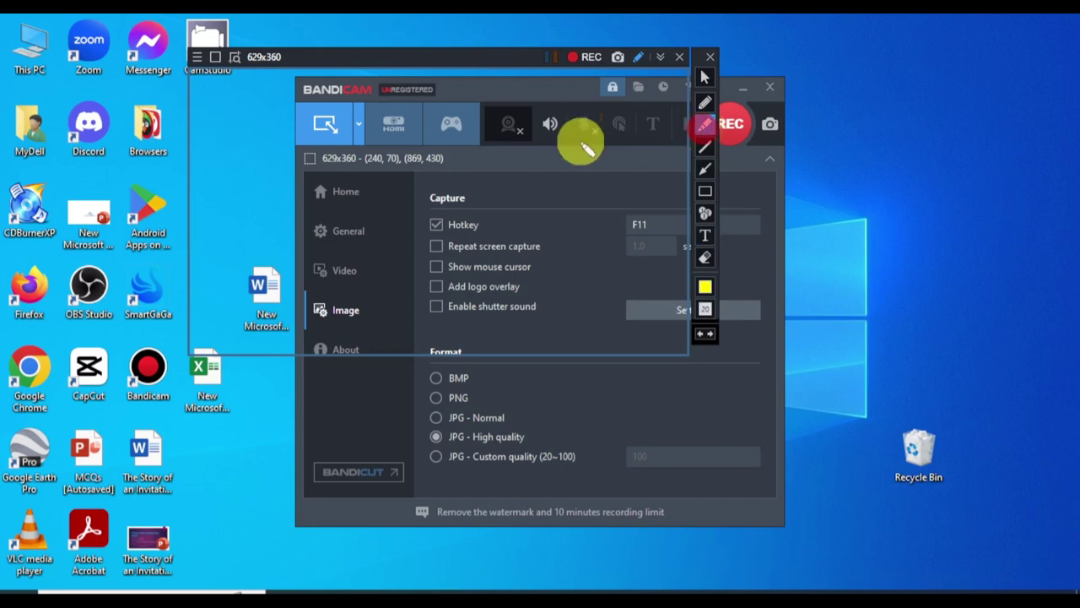
mouse_move(577, 144)
mouse_down()
mouse_move(514, 222)
mouse_move(626, 247)
mouse_up()
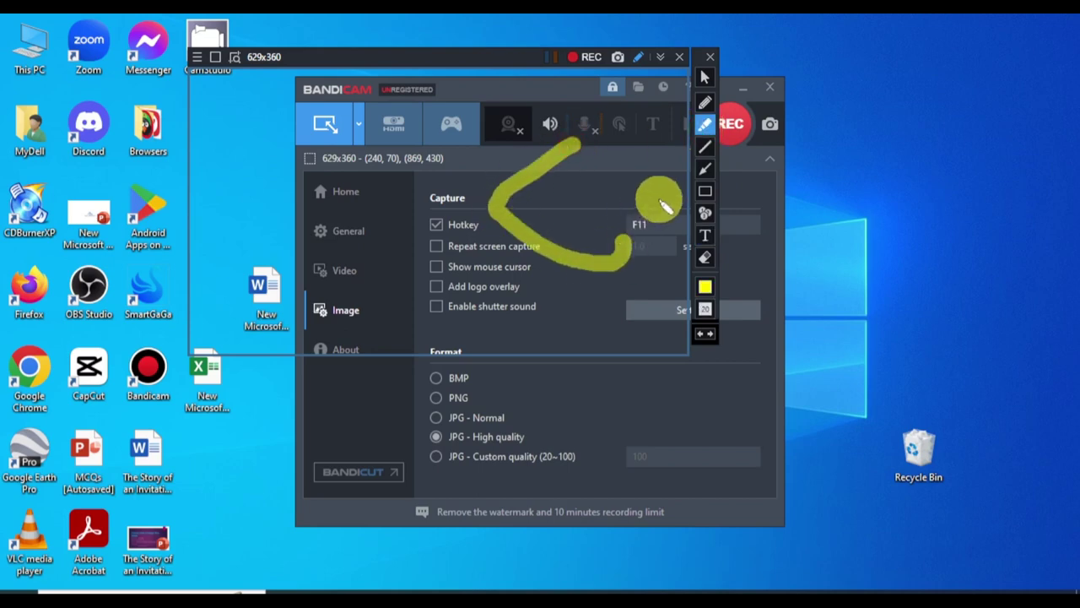
click(706, 146)
drag(622, 160, 558, 180)
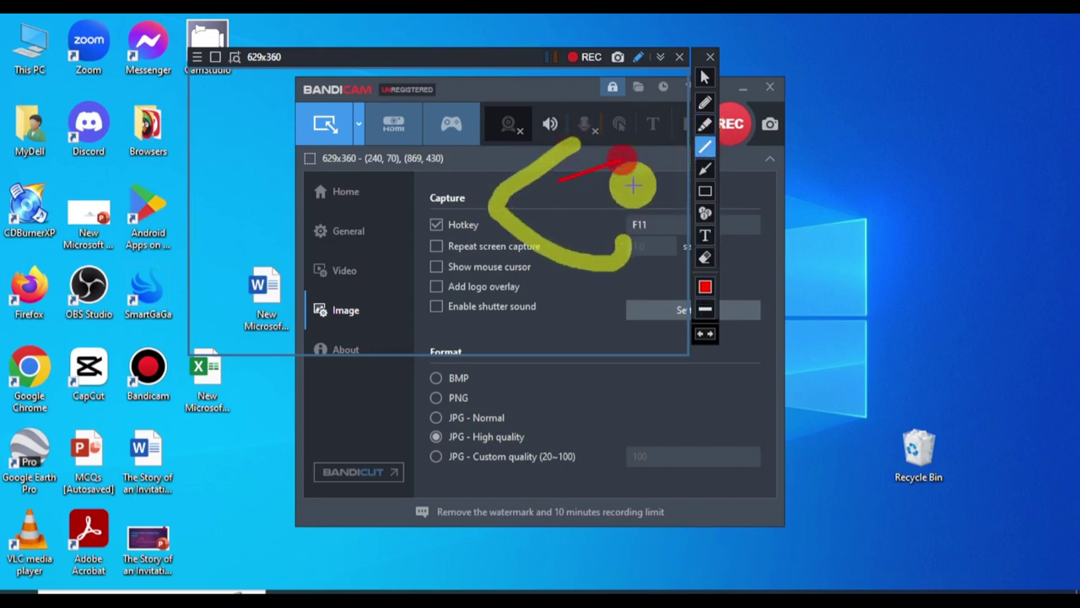
- Draw a red rectangle over the capture options and add the text "xcdc" over the desktop inside the recording area
click(705, 191)
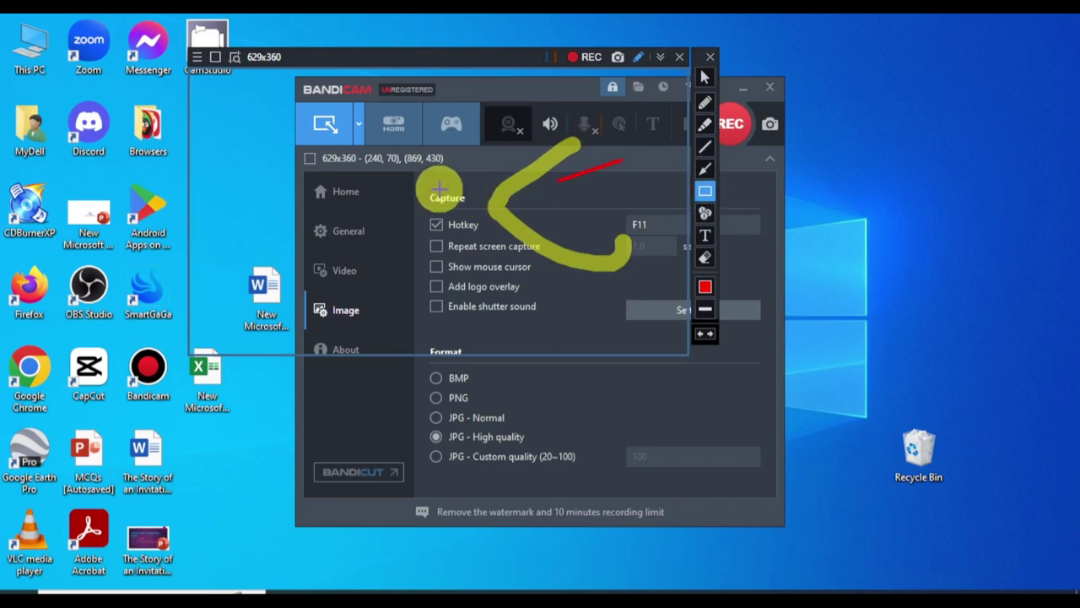
drag(439, 187, 571, 288)
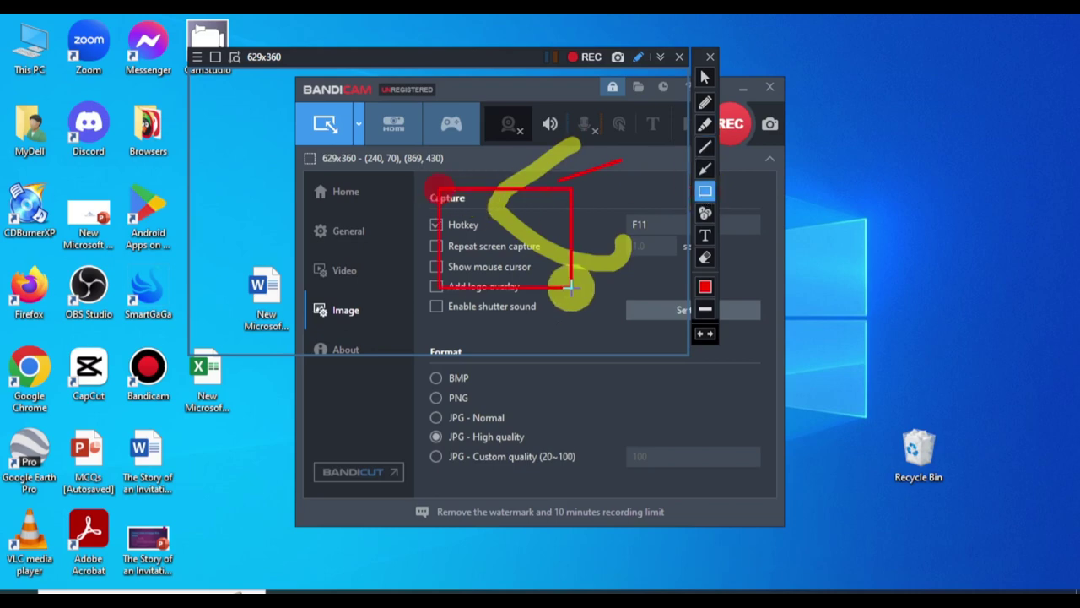
click(706, 234)
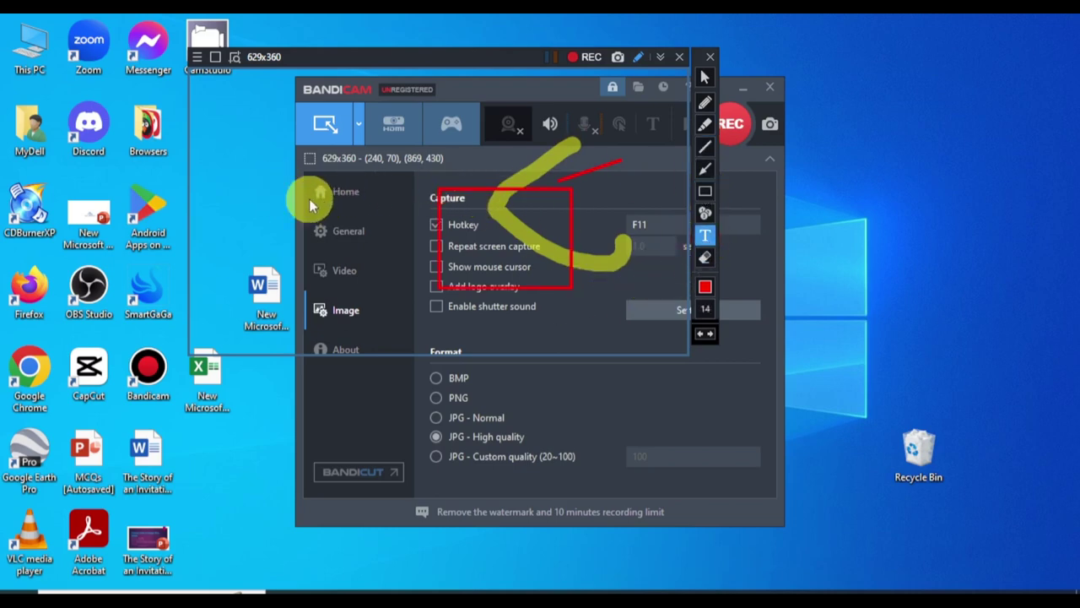
text(cdc)
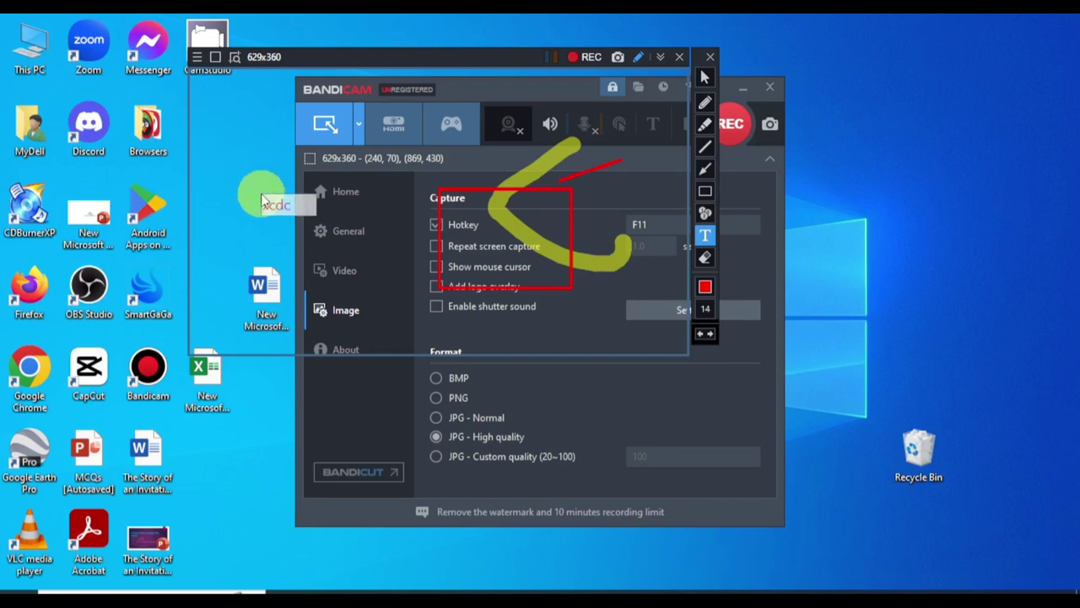
- Record the rectangle area for several seconds, stop the recording, and close the drawing tools
click(731, 124)
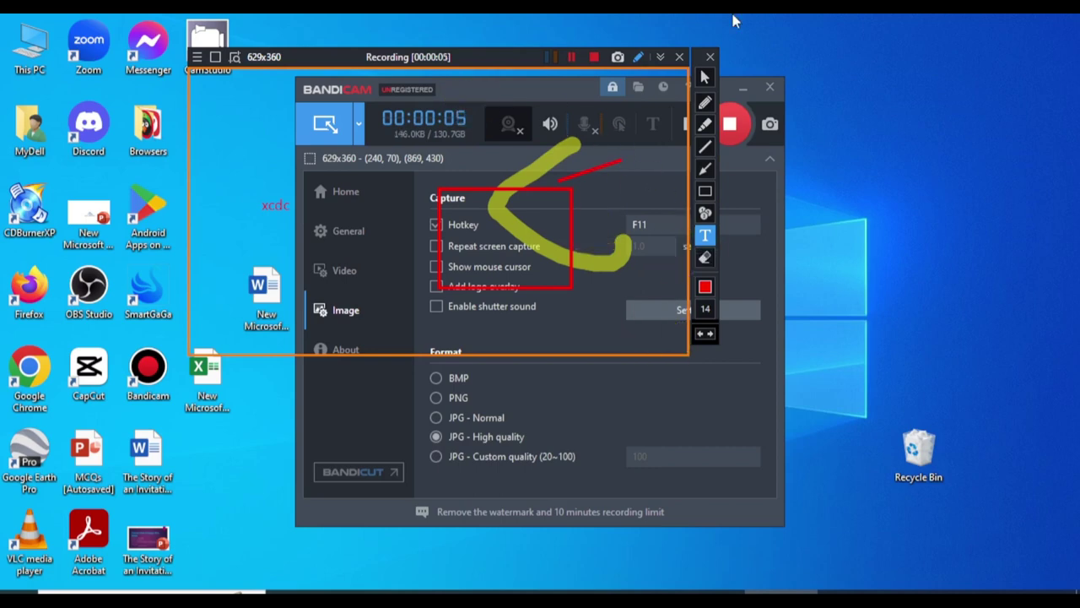
click(732, 122)
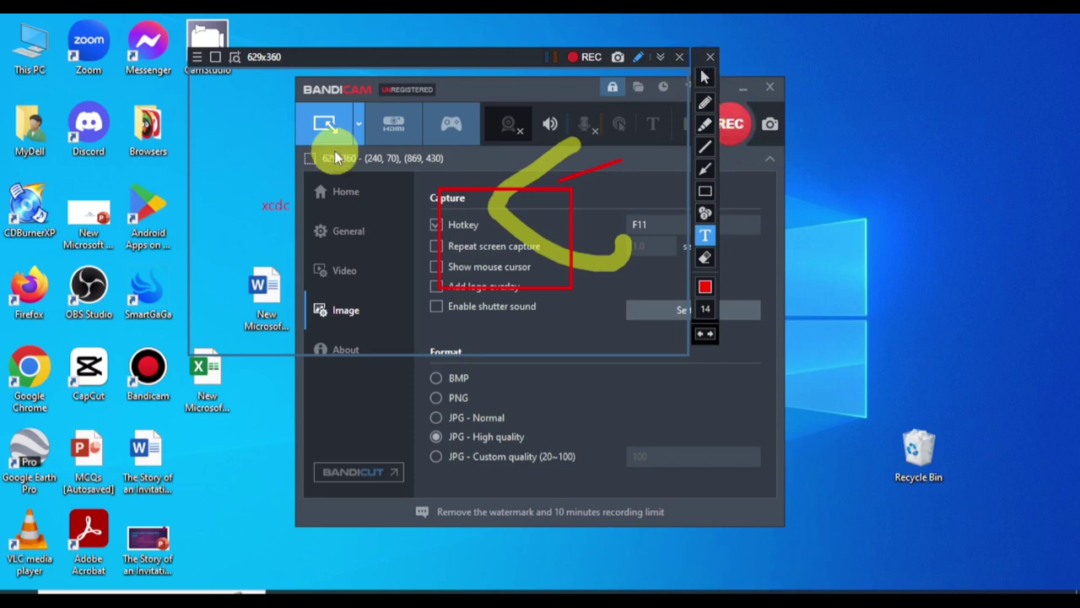
click(709, 56)
- Switch to Fullscreen mode with All display, start recording, and bring the Firefox window to the front
click(360, 131)
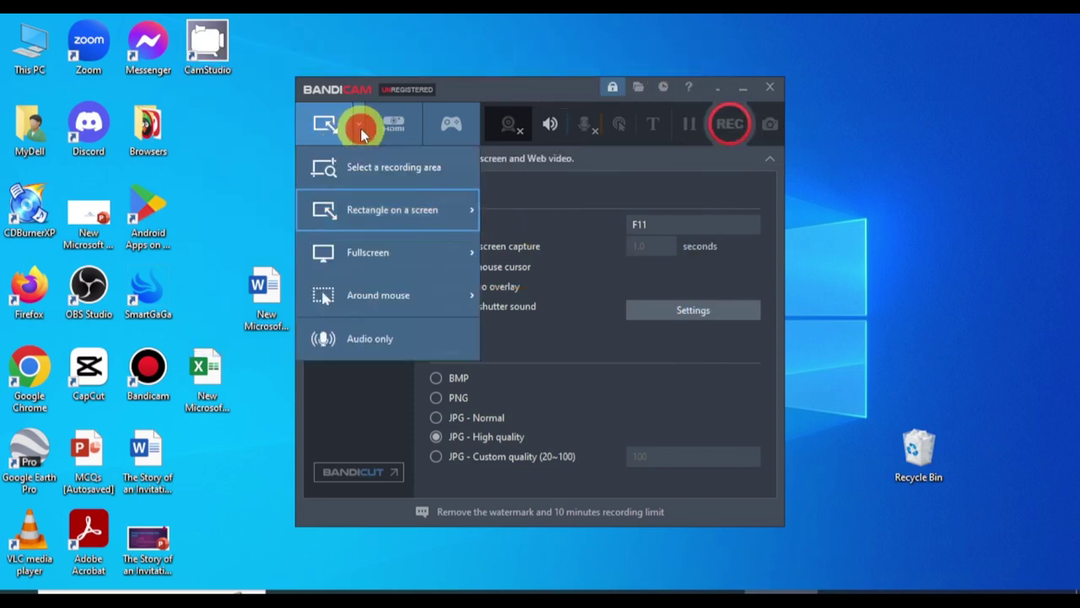
mouse_move(368, 251)
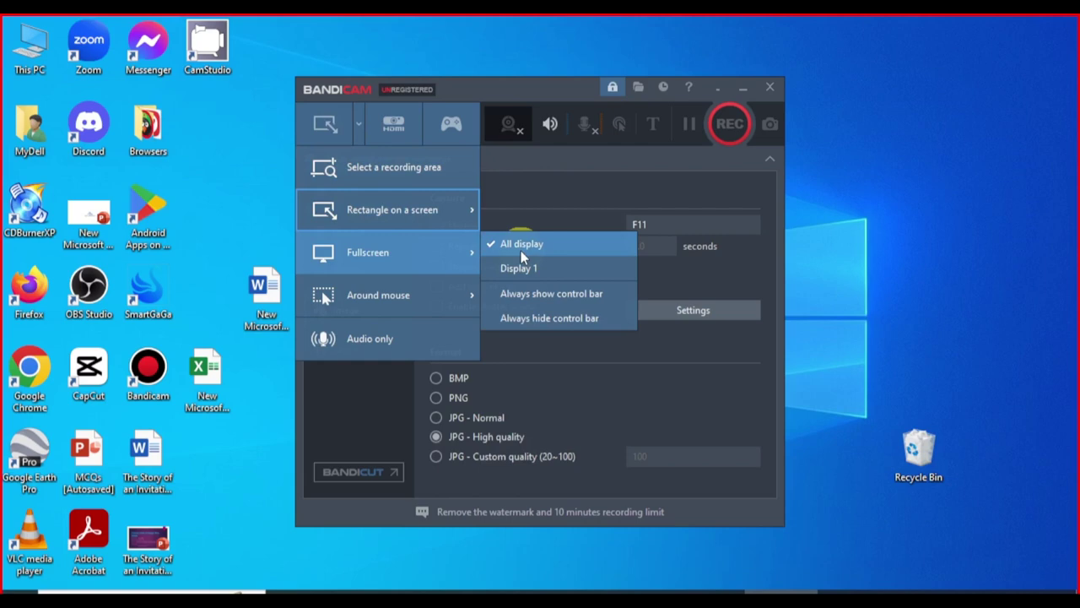
click(433, 267)
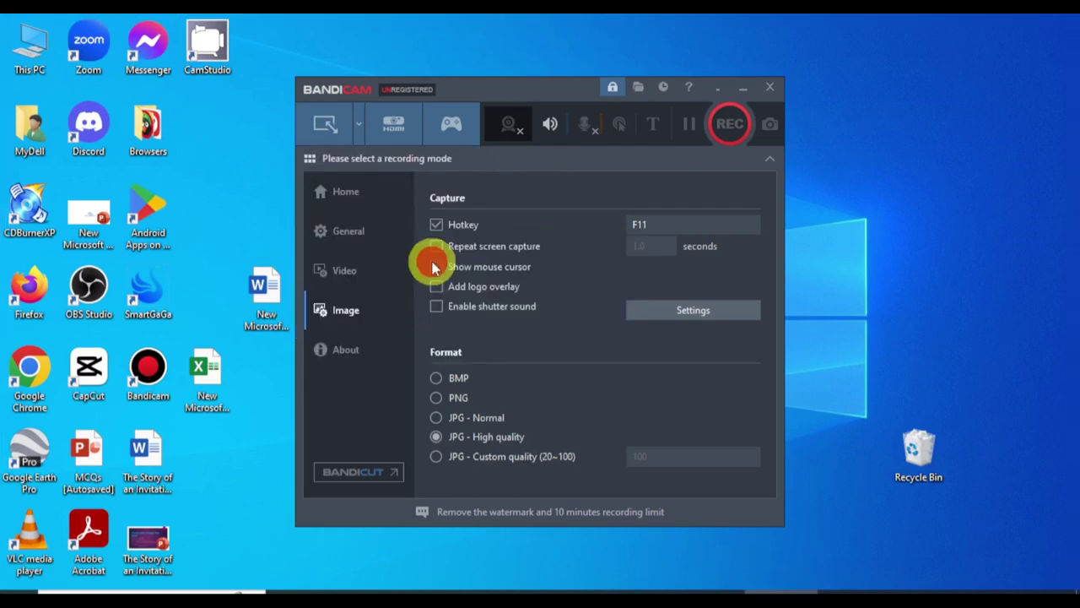
click(743, 120)
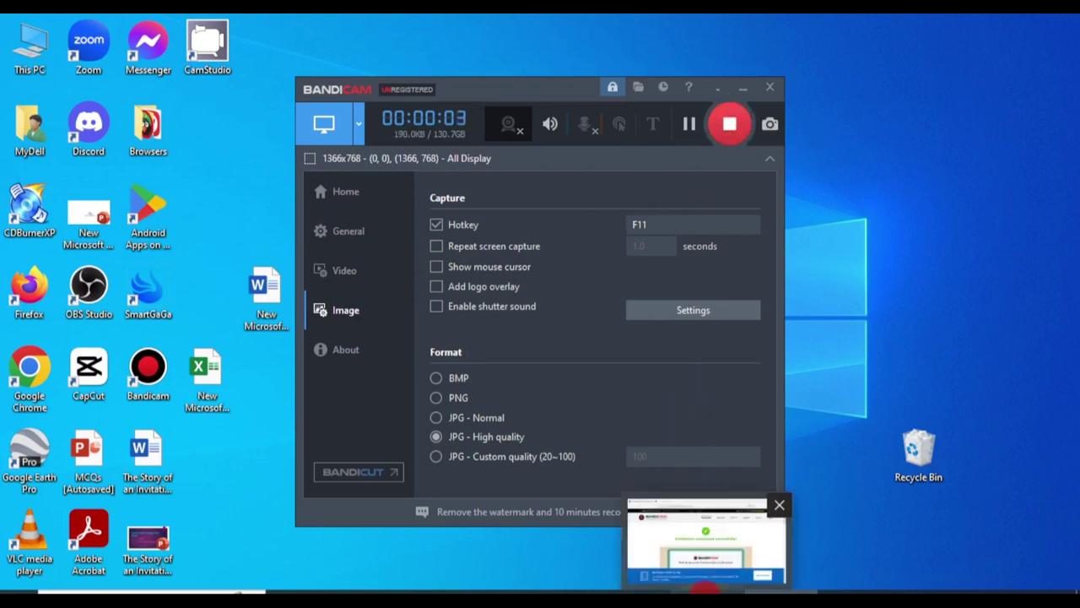
click(704, 582)
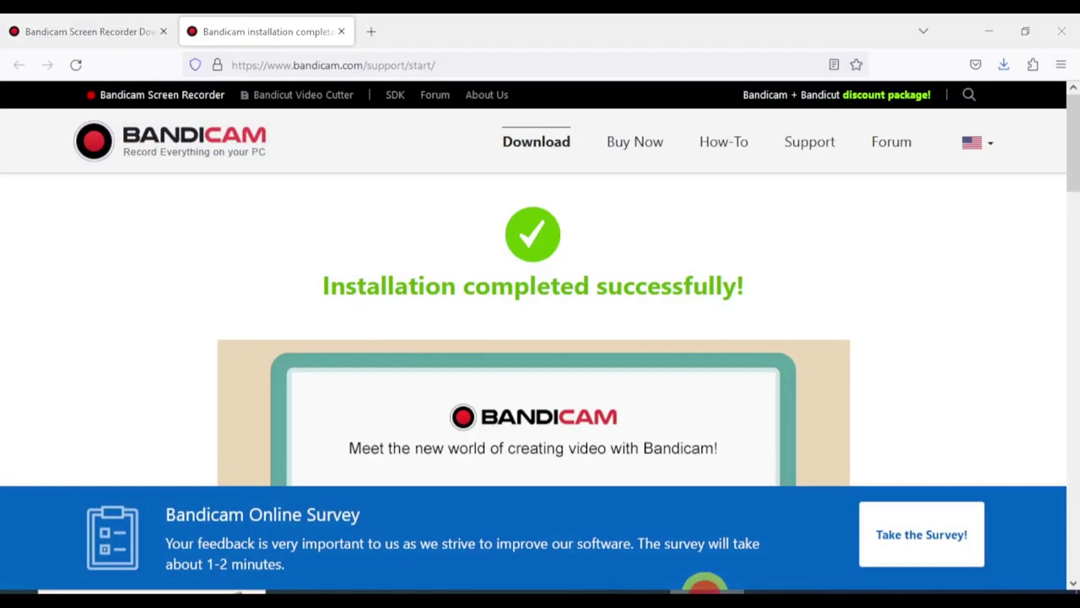
- Switch back to Bandicam, stop the fullscreen recording, and look through the size options of the Around mouse mode
click(704, 582)
click(746, 124)
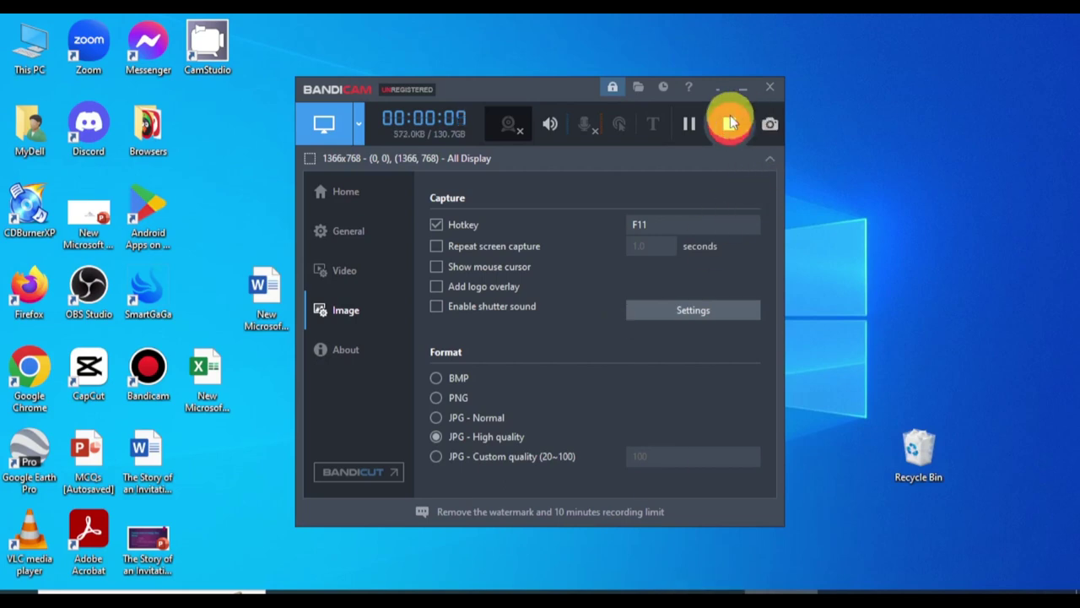
click(363, 127)
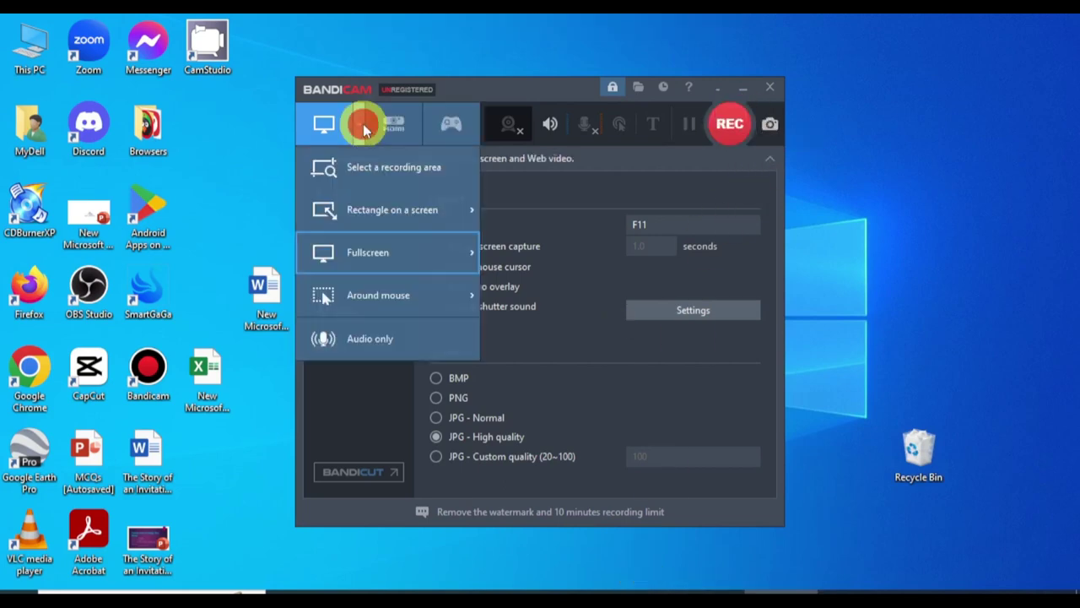
mouse_move(369, 299)
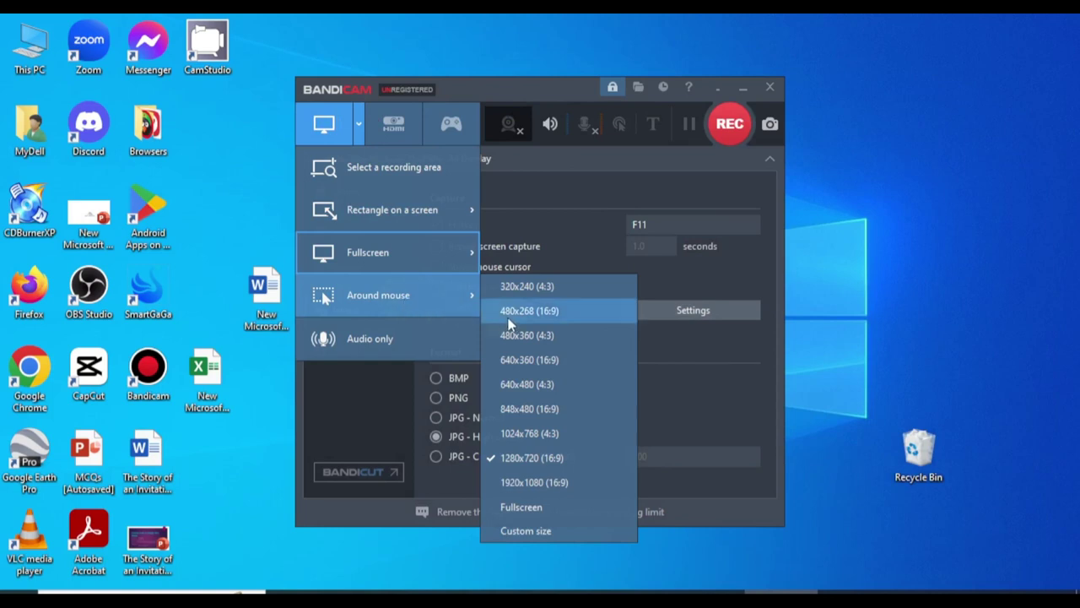
click(530, 103)
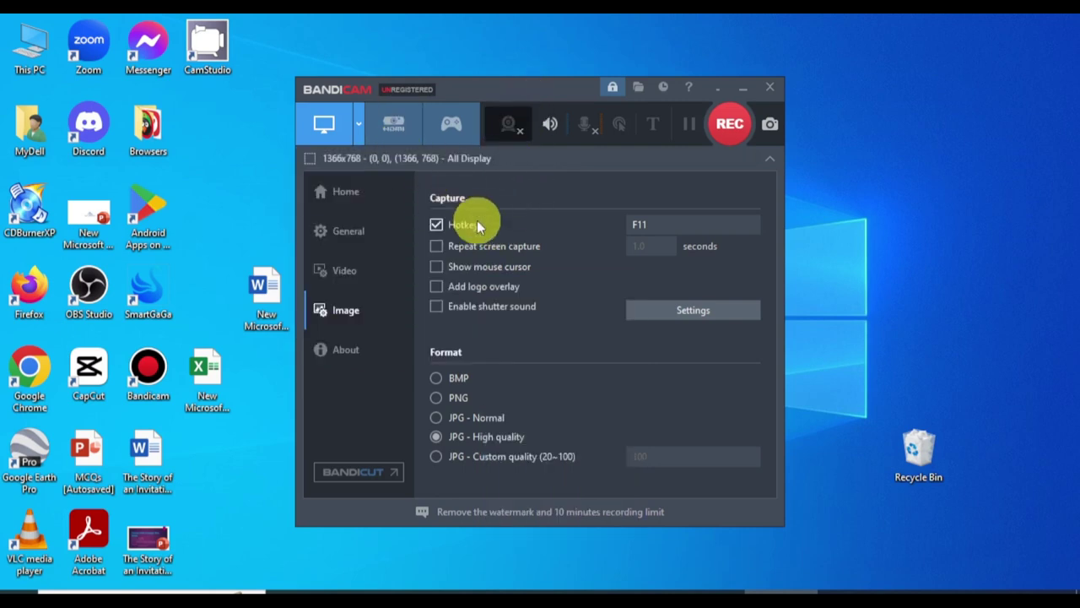
- Play the newest recording from the list of recorded videos and view the output folder that holds the recordings
click(348, 188)
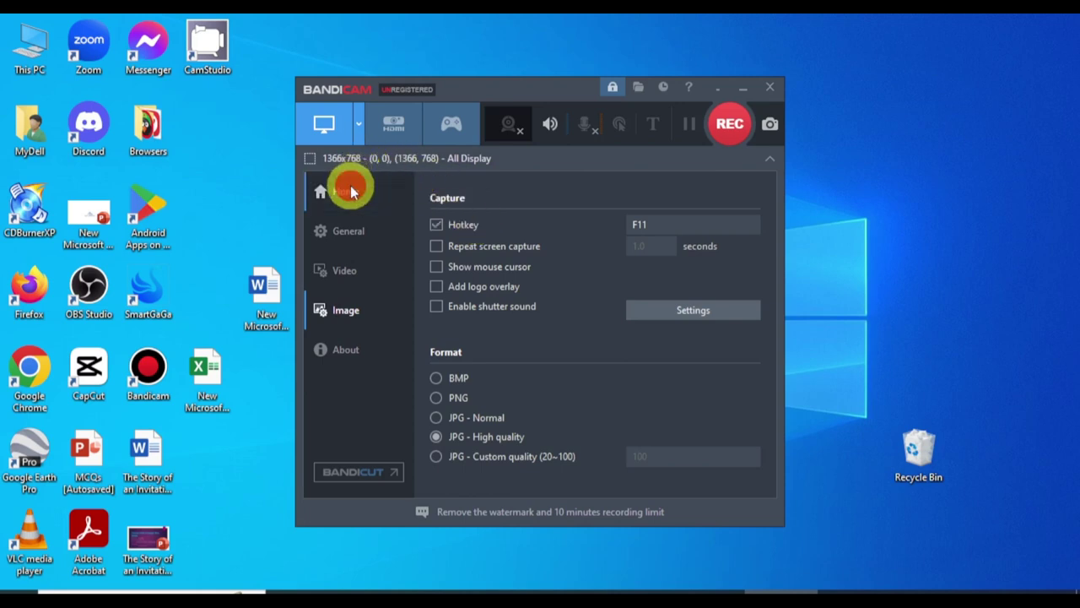
click(534, 194)
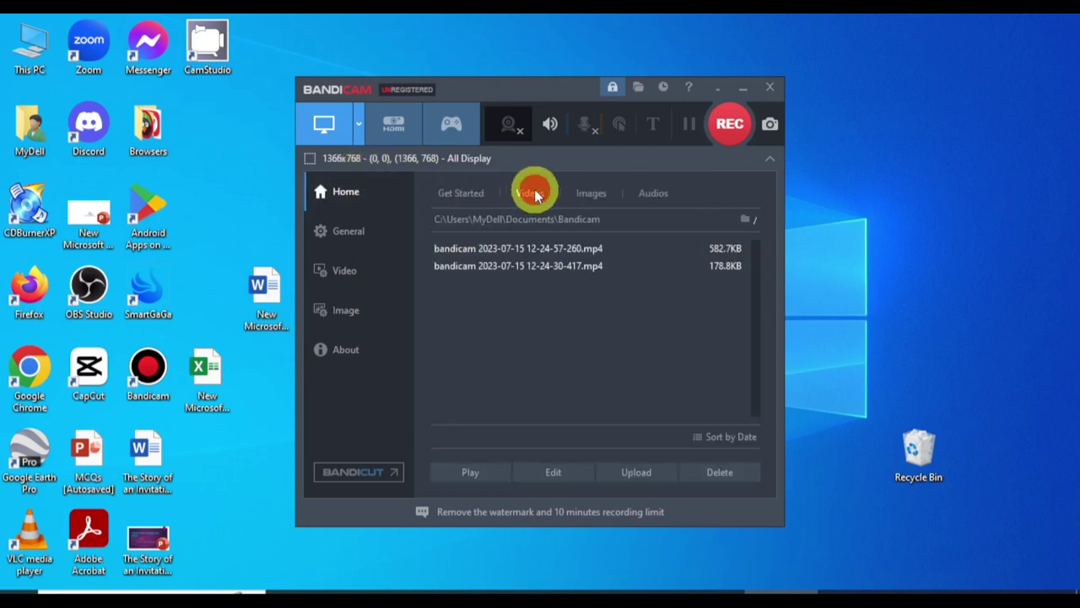
click(506, 251)
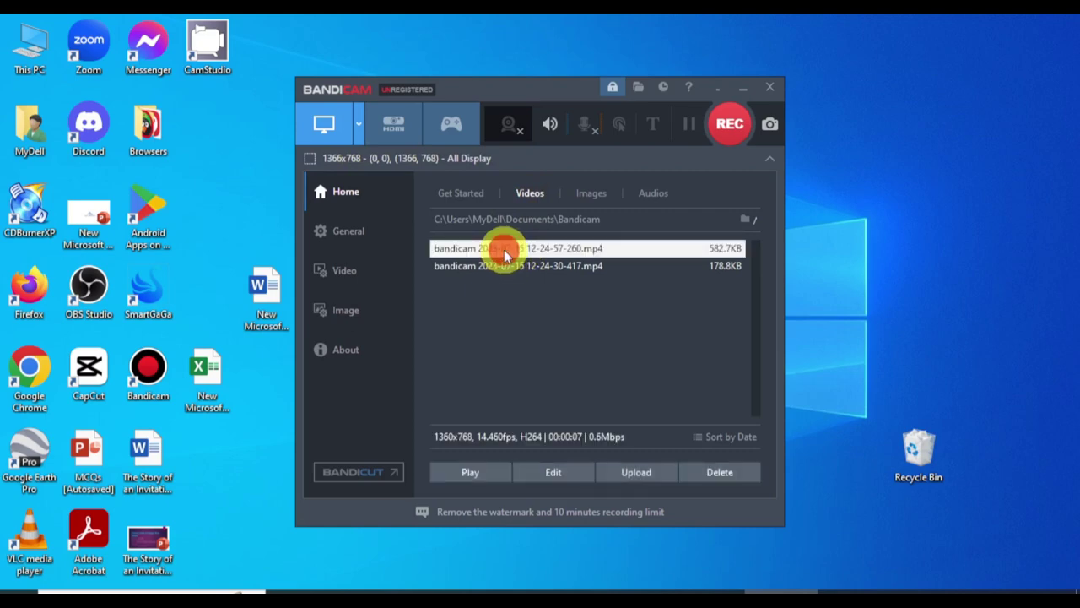
double_click(506, 254)
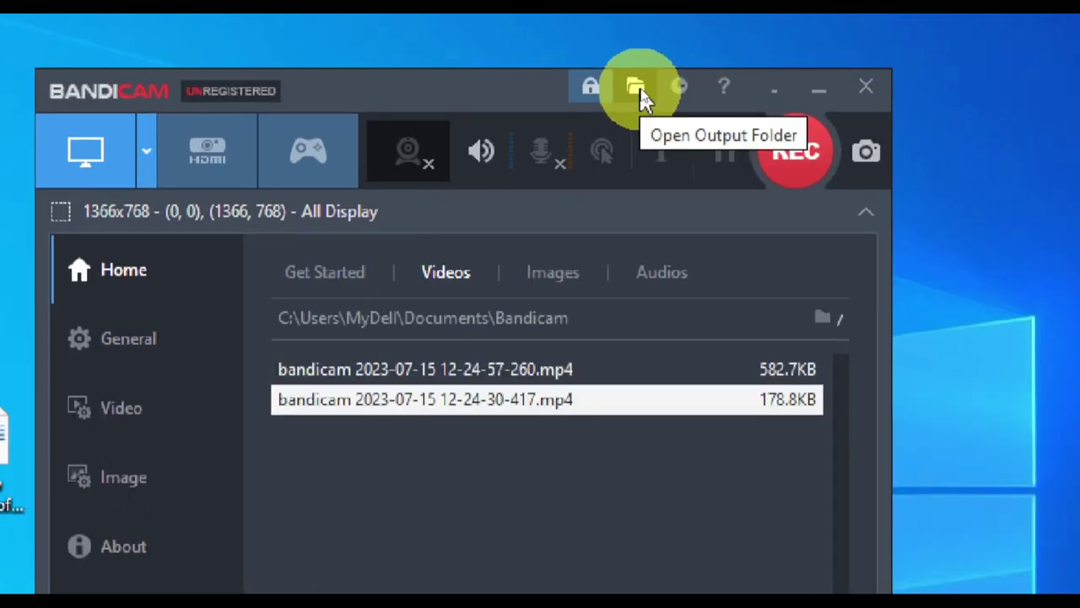
click(637, 88)
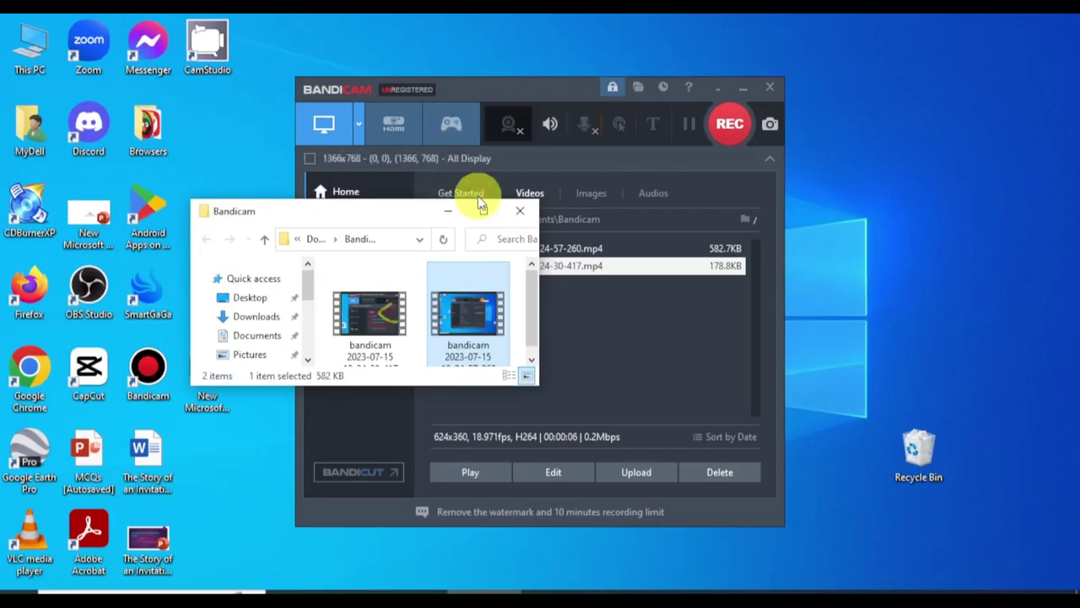
click(483, 211)
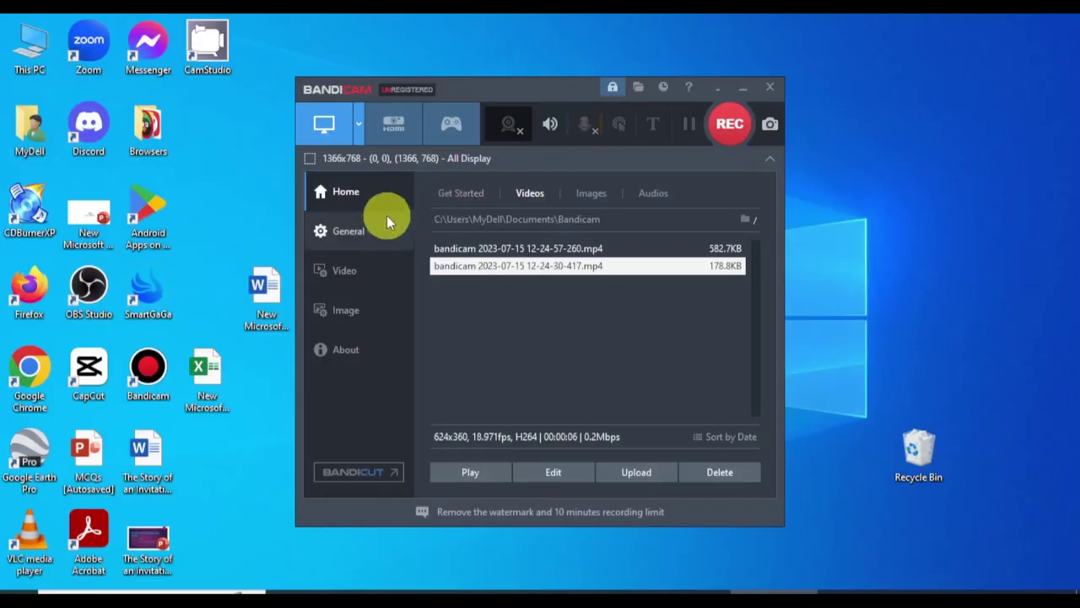
- Review the General output options, the Video recording and format settings, and the Image capture settings
click(350, 233)
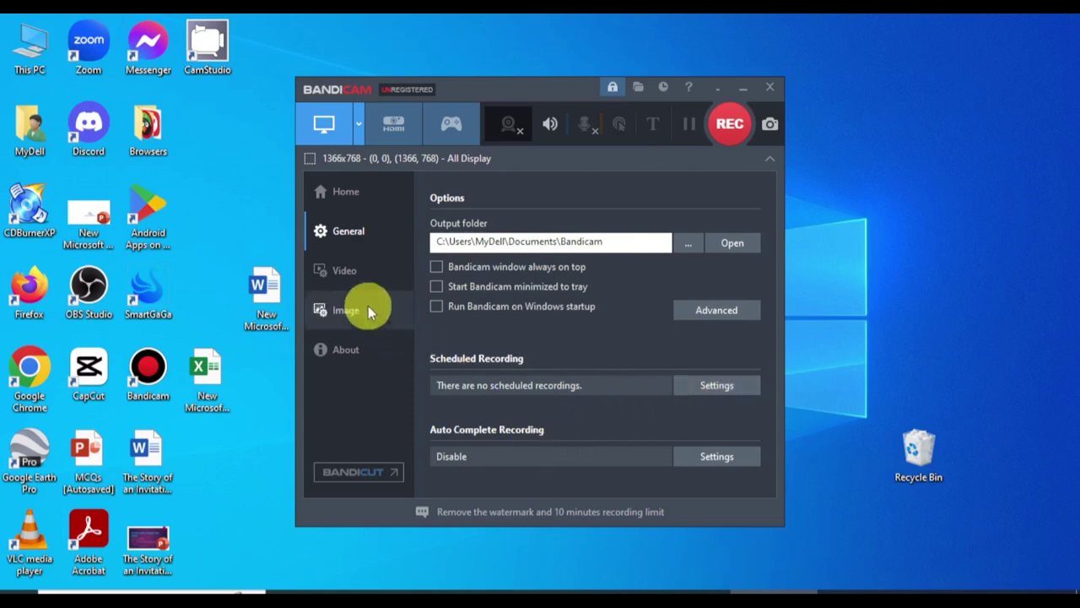
click(334, 269)
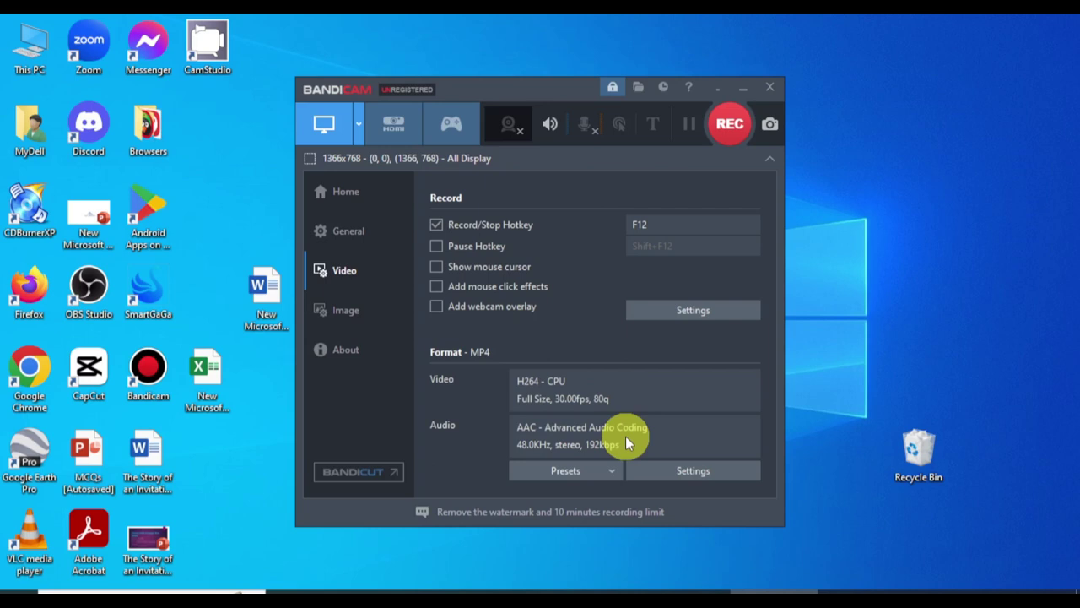
click(350, 311)
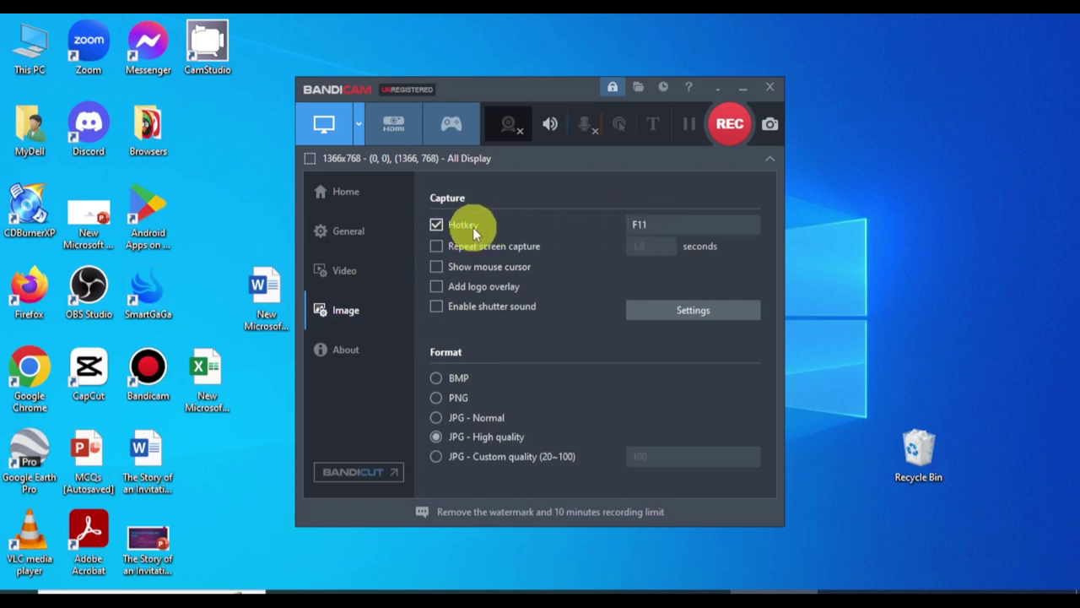
click(731, 133)
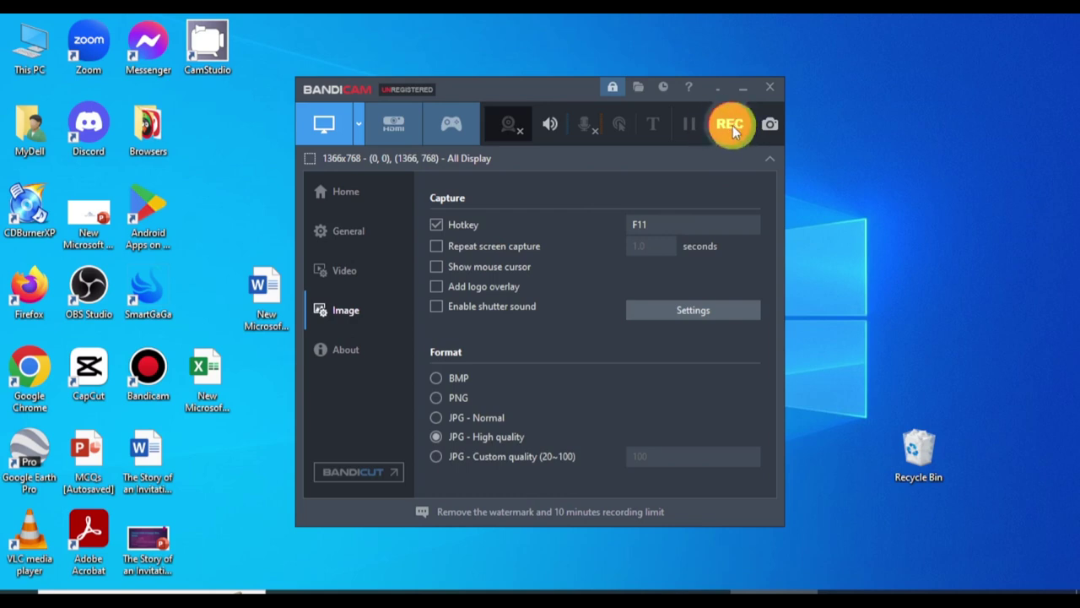
click(771, 123)
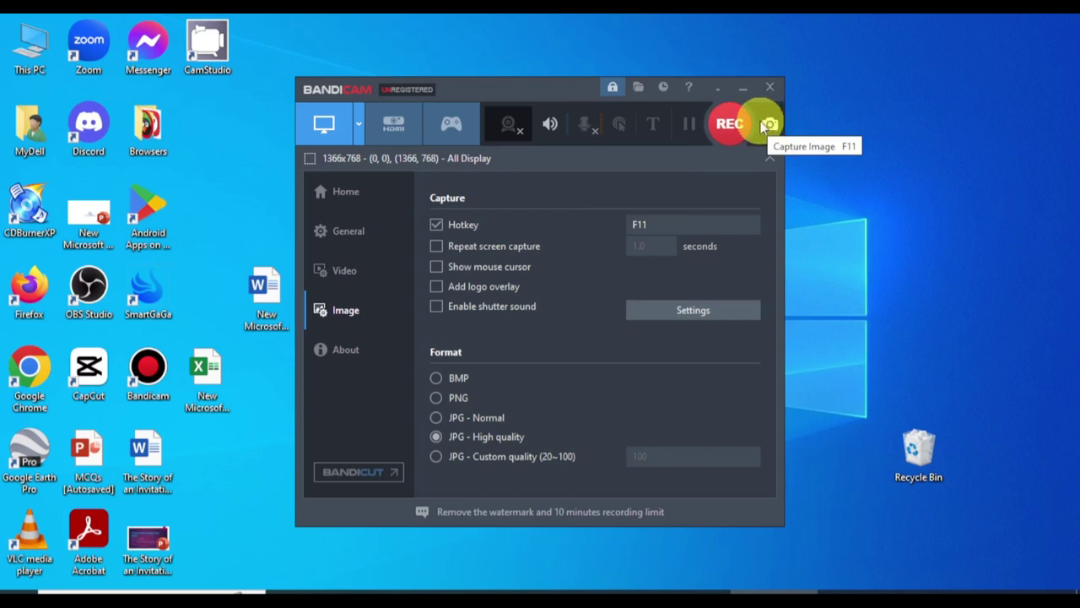
click(724, 125)
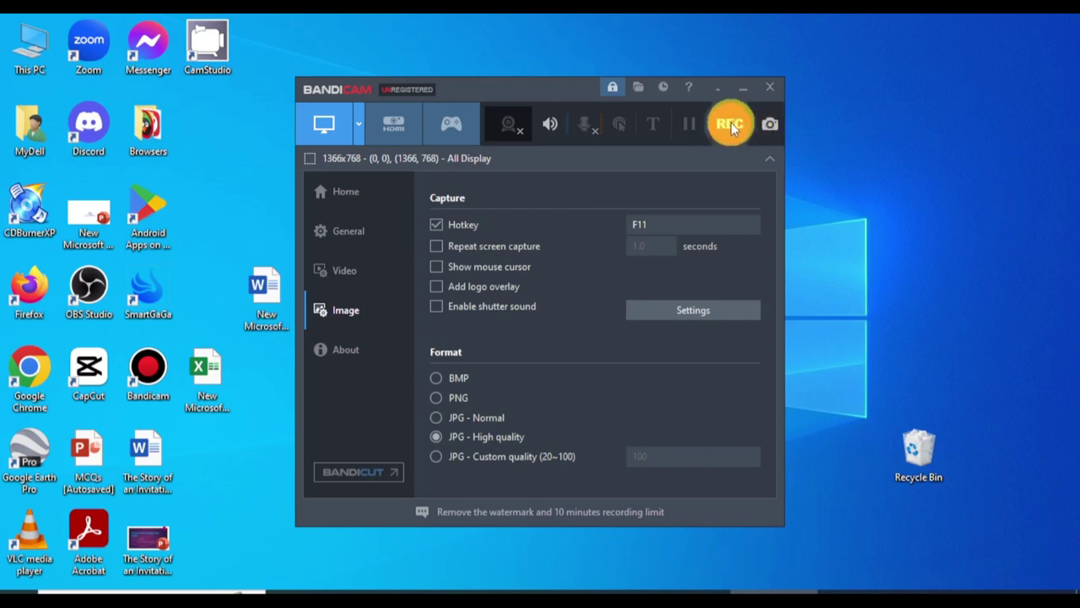